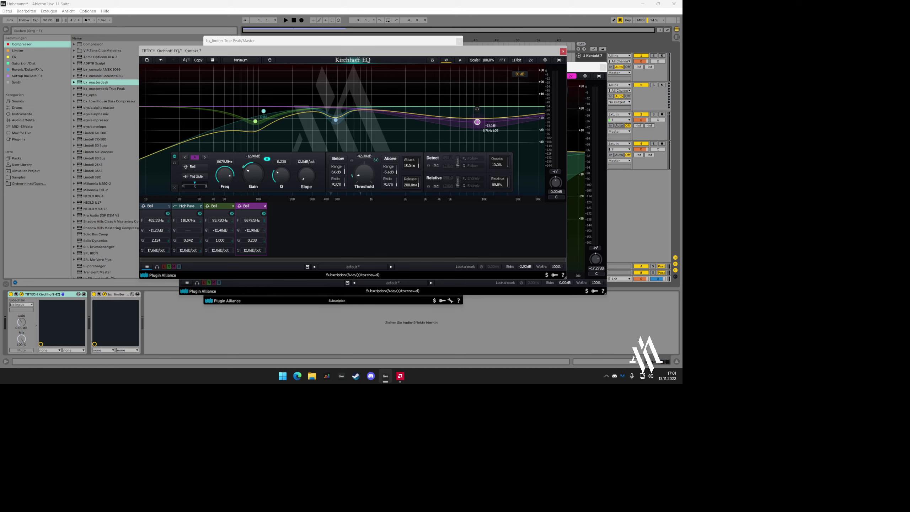
Play the project and spread out the bx_limiter True Peak and Kontakt 7 Kirchhoff EQ windows to expose the Master EQ
left_click(562, 51)
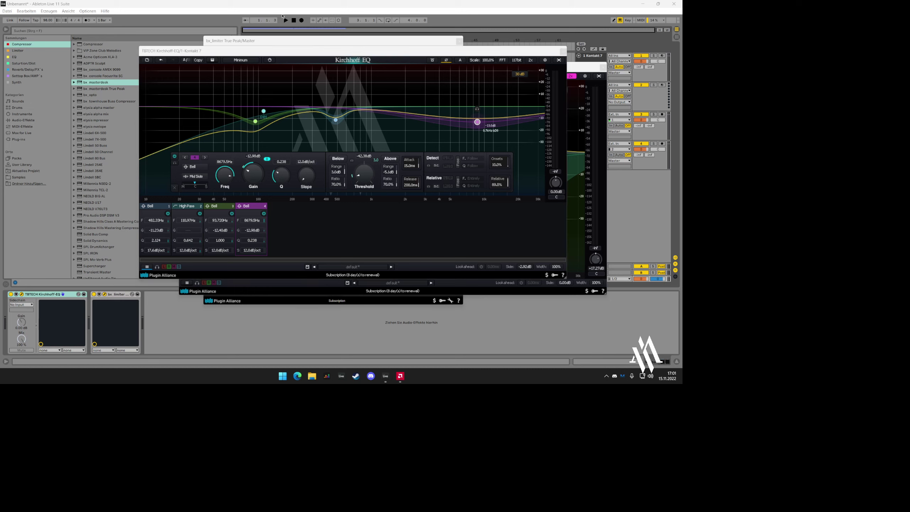
left_click(286, 23)
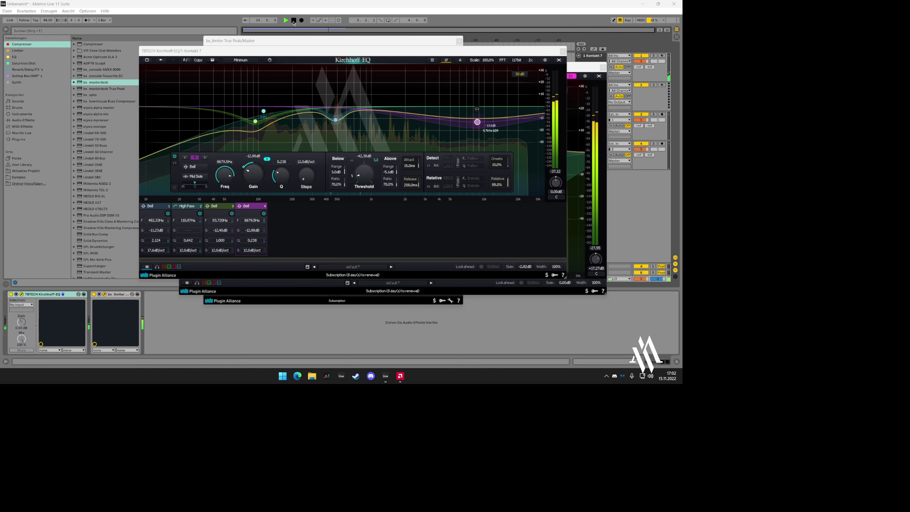
left_click_drag(421, 54, 430, 80)
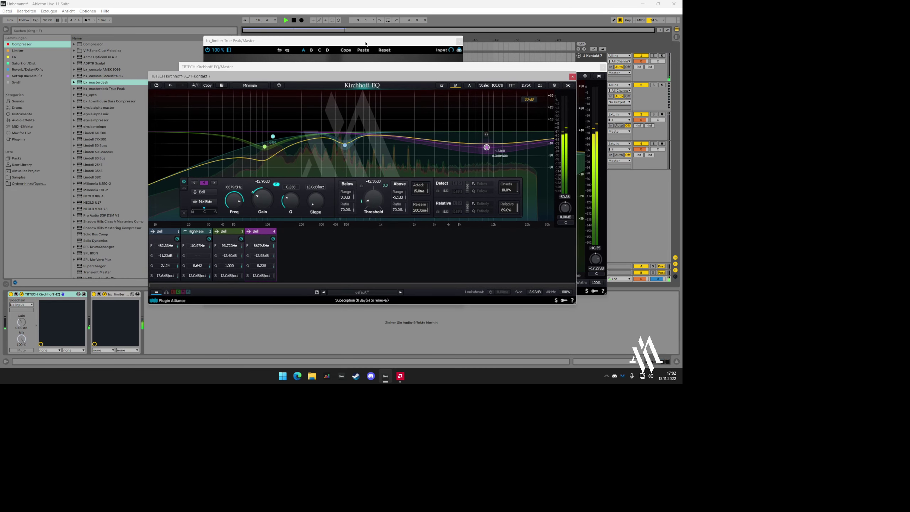
left_click_drag(365, 44, 399, 43)
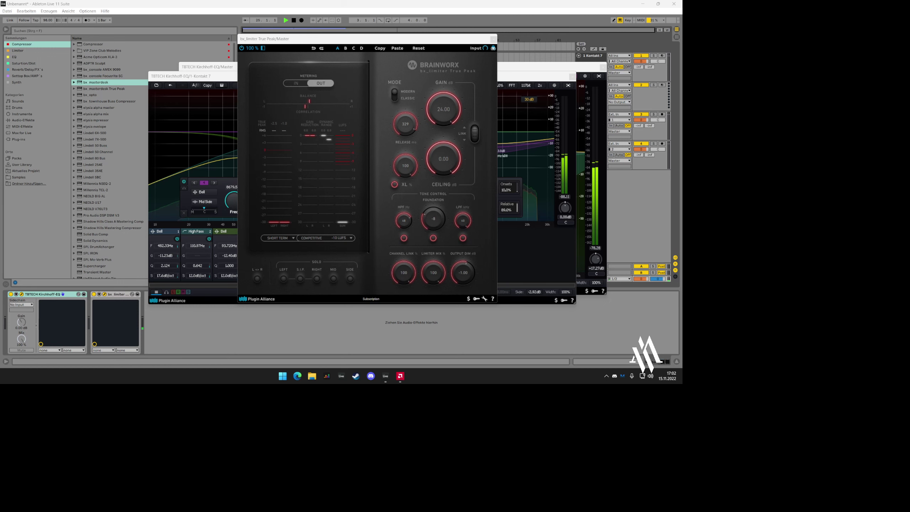
left_click_drag(449, 40, 212, 40)
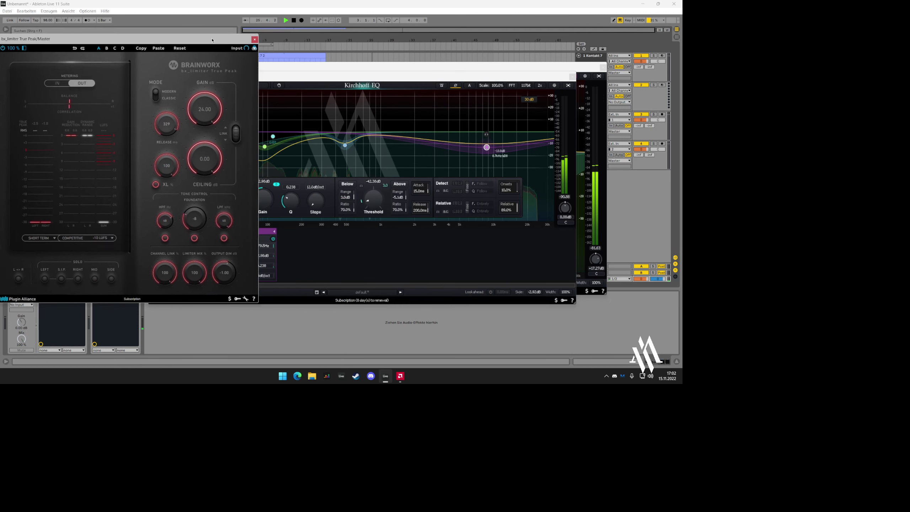
left_click_drag(395, 81, 265, 76)
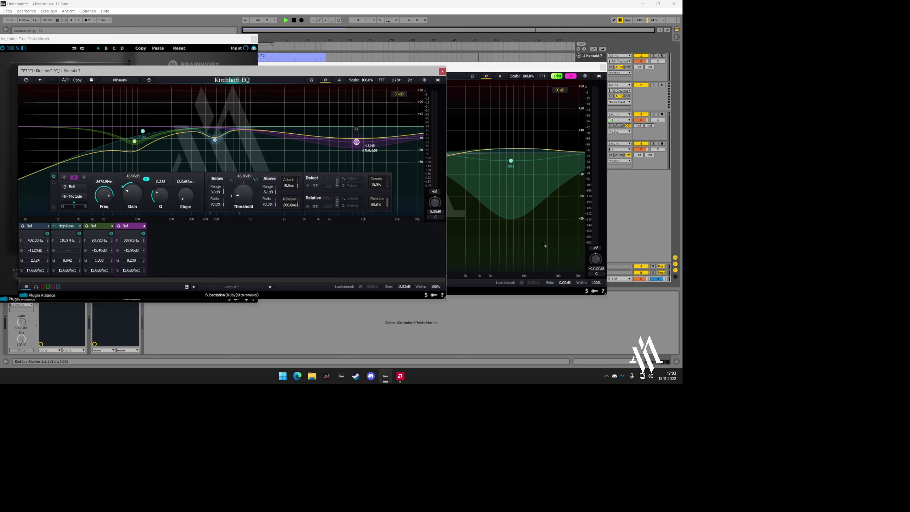
Set the phase mode to Linear in the Kirchhoff EQs on the Kontakt 7 track and the Master
left_click(122, 79)
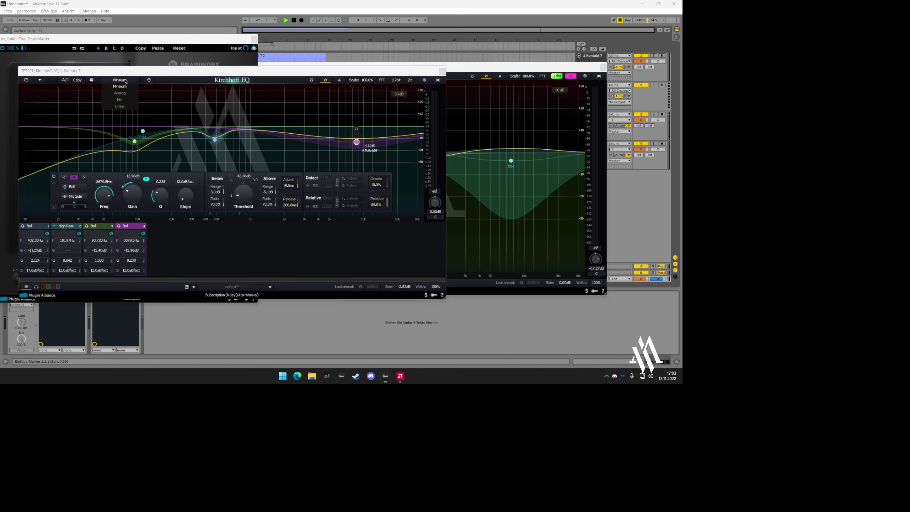
left_click(118, 109)
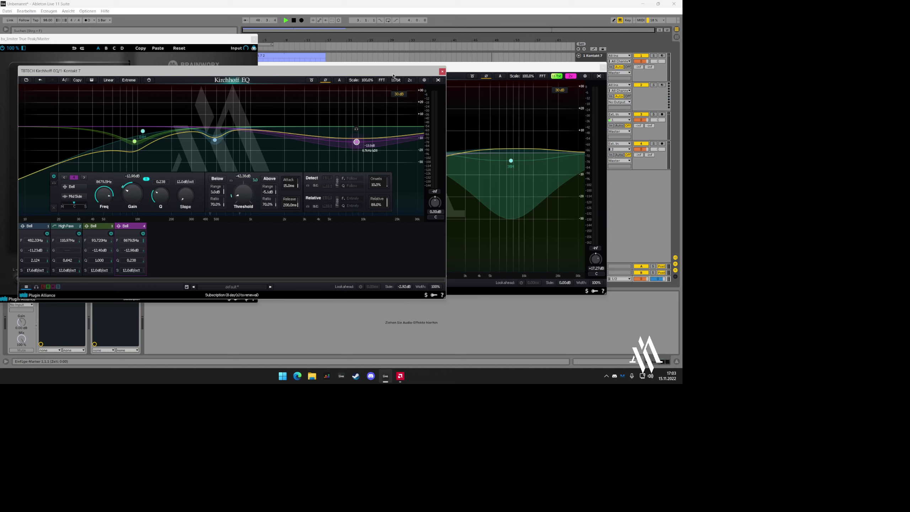
left_click(462, 70)
left_click(280, 76)
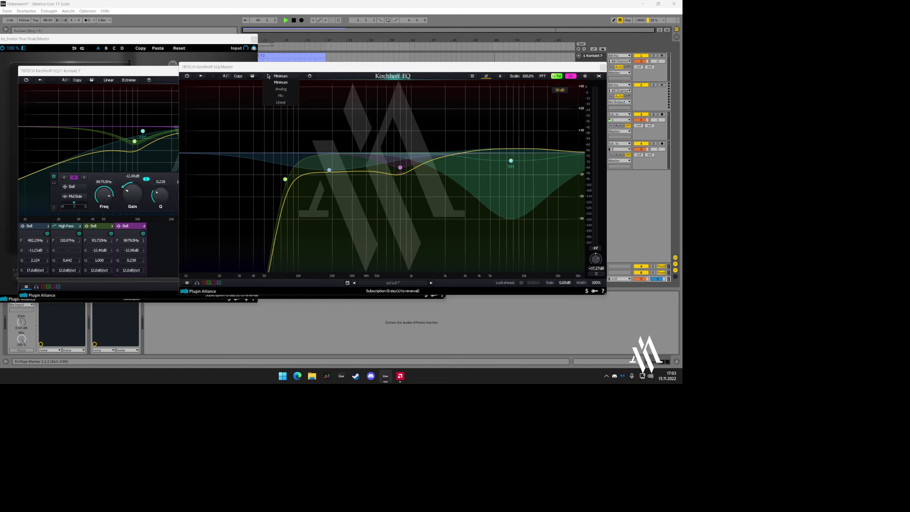
left_click(280, 106)
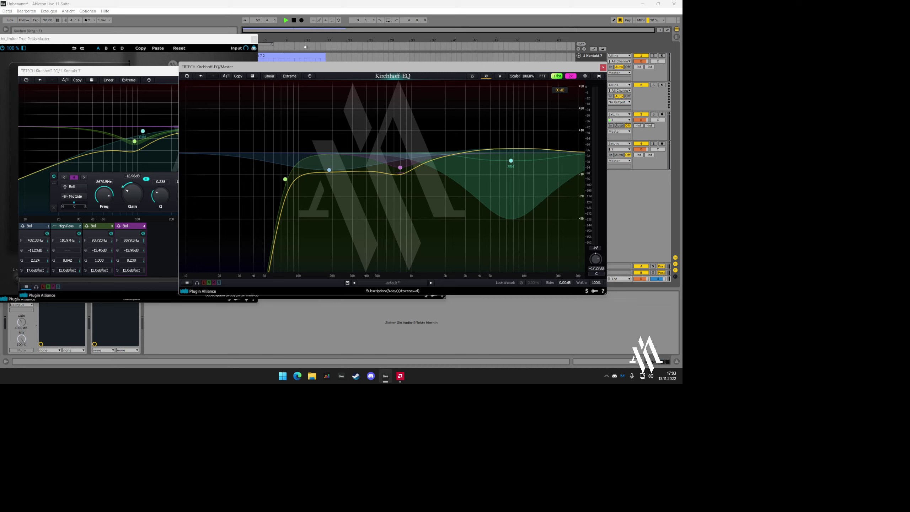
Restart playback to listen to the project with both EQs in Linear mode, and stop it
left_click(293, 35)
key("space")
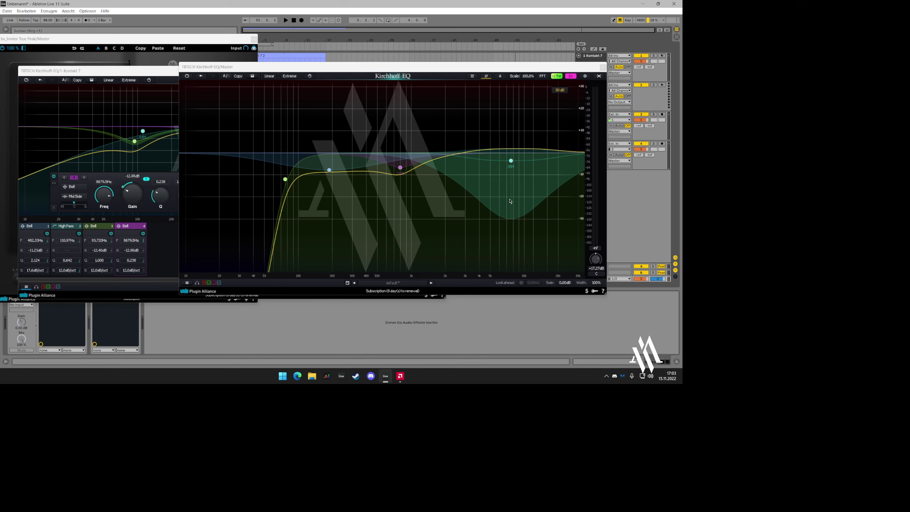
left_click(284, 21)
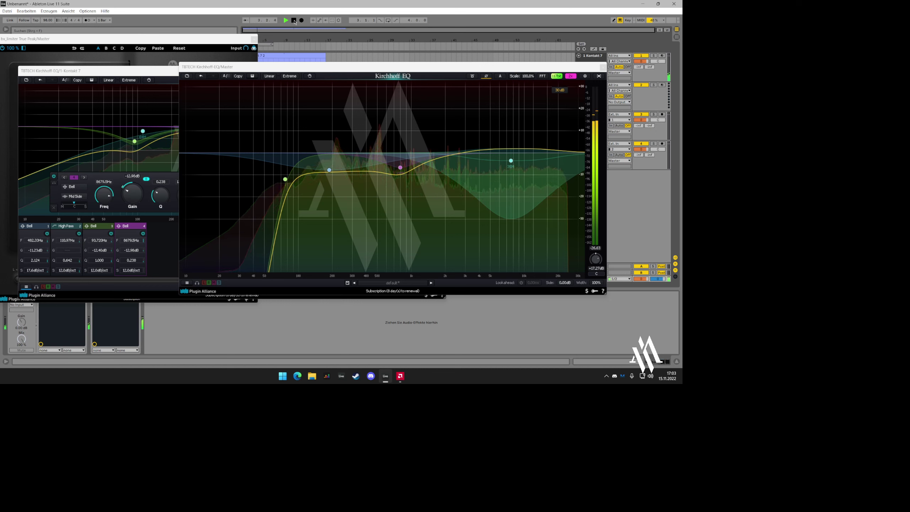
left_click(294, 21)
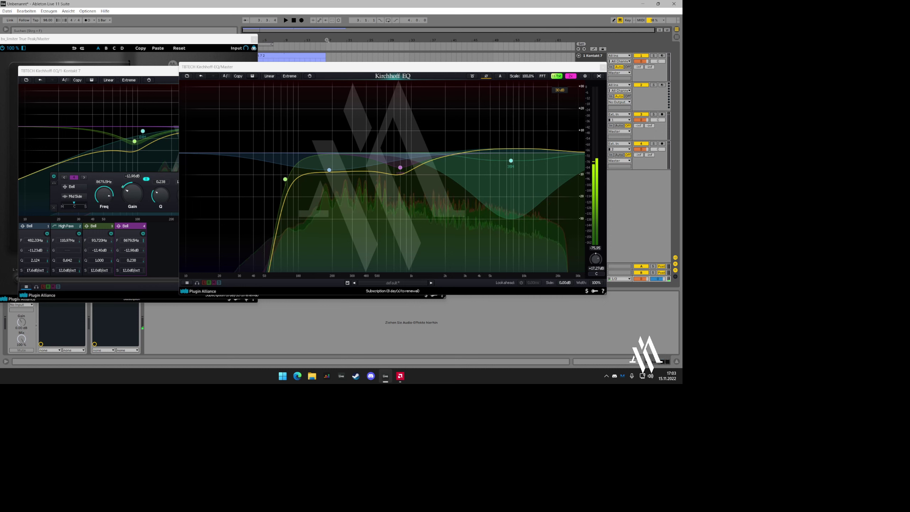
Close both Kirchhoff EQ windows and move the limiter window clear of the browser and device chain
left_click_drag(291, 71, 360, 66)
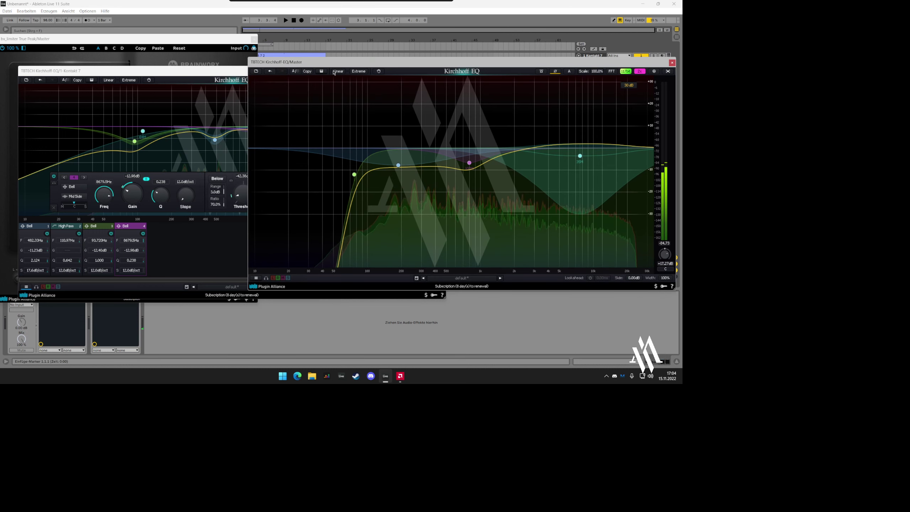
left_click(143, 71)
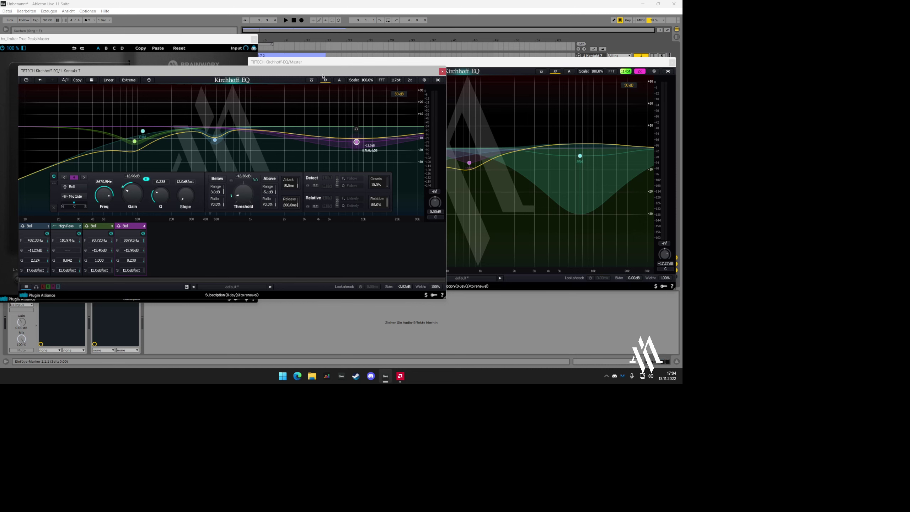
left_click_drag(323, 76, 348, 29)
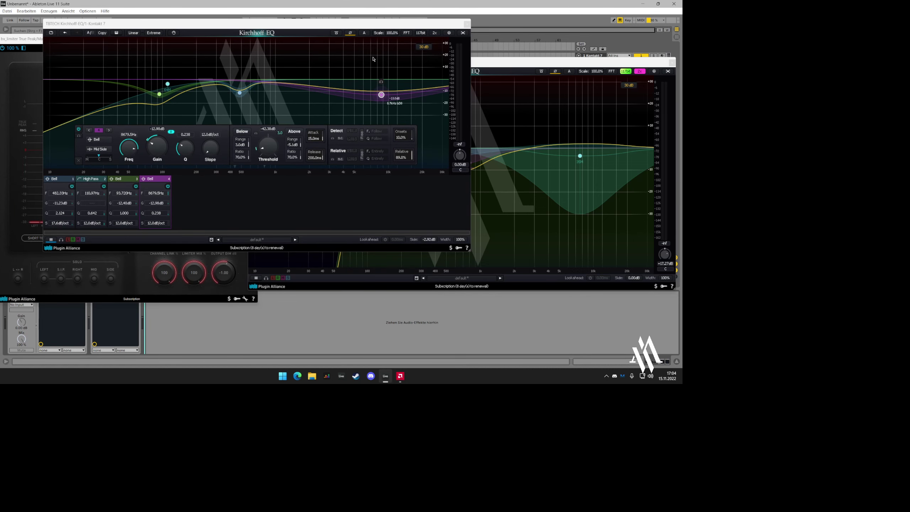
left_click(597, 74)
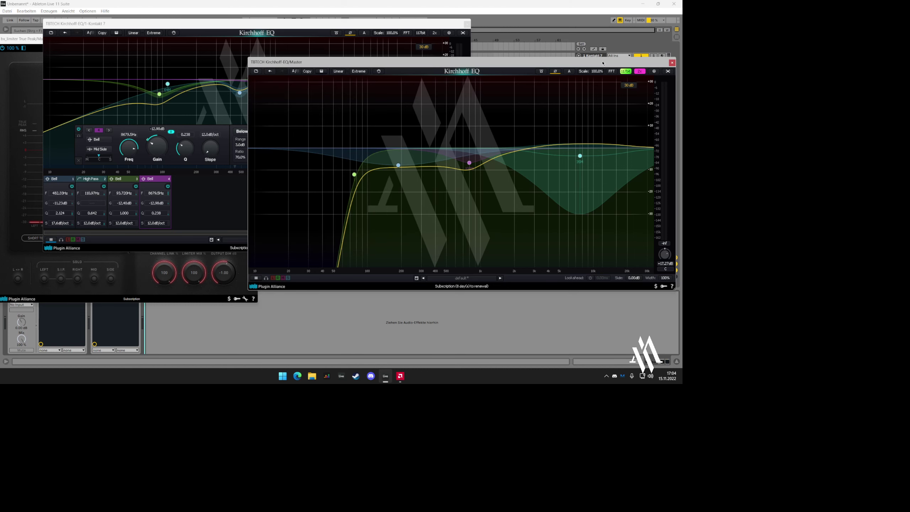
left_click(672, 62)
left_click(466, 24)
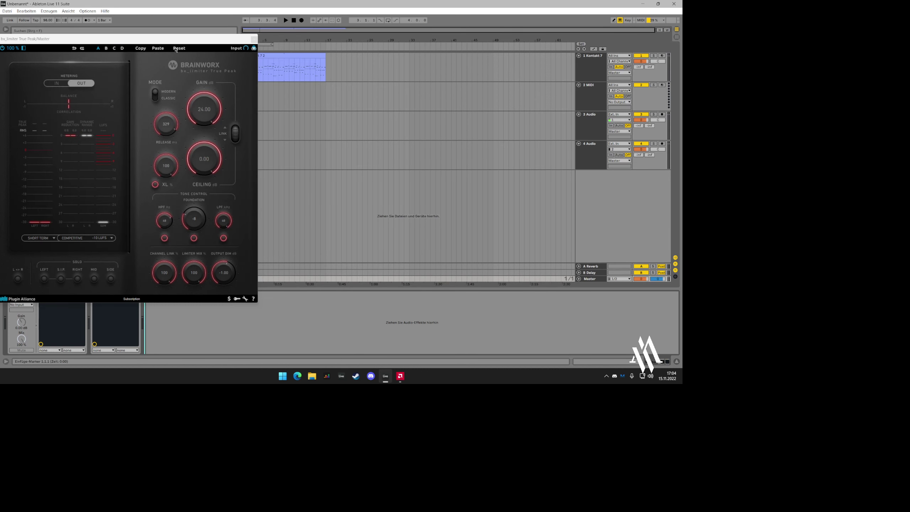
key("ctrl+alt+b")
left_click_drag(107, 39, 419, 34)
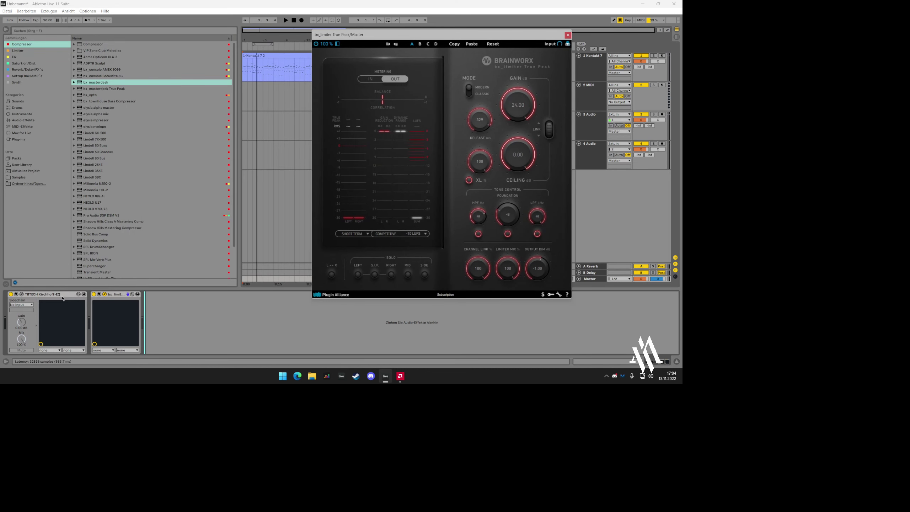
Deactivate the Kirchhoff EQ devices on the Master and the Kontakt 7 track and check playback
left_click(11, 294)
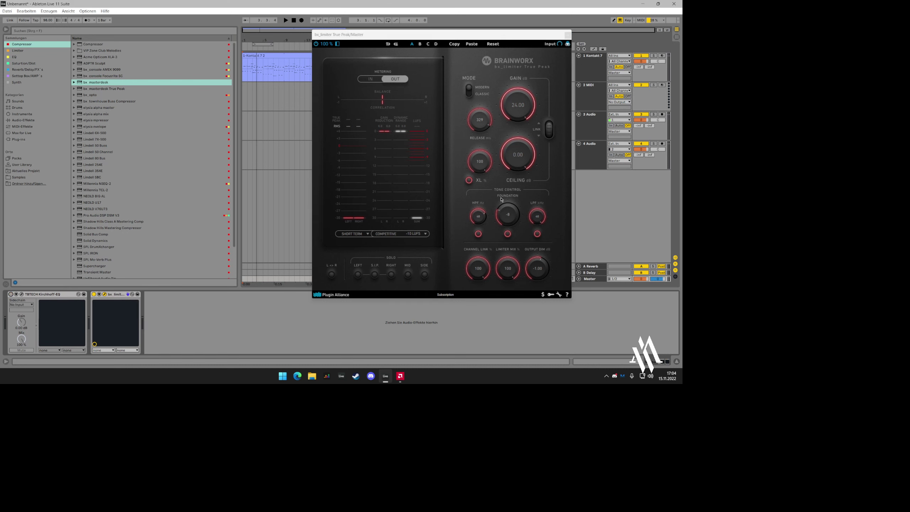
left_click(589, 265)
left_click(589, 278)
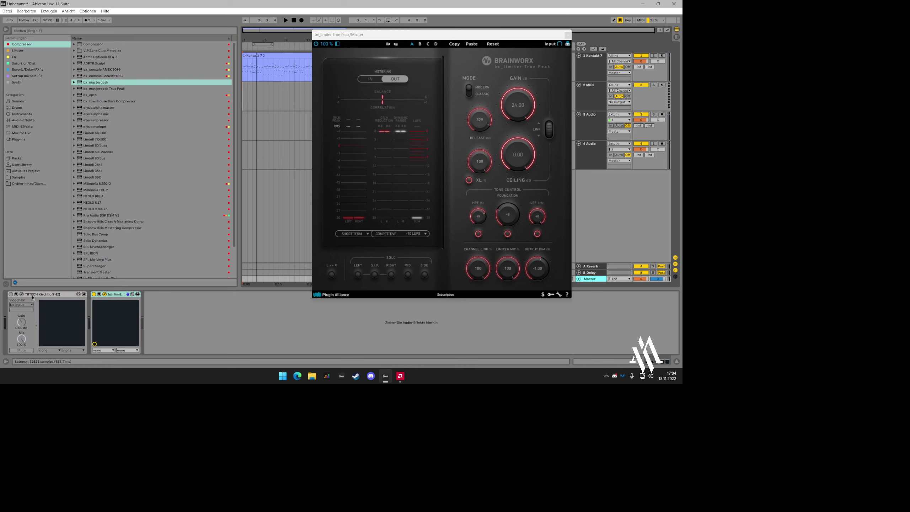
key("Up")
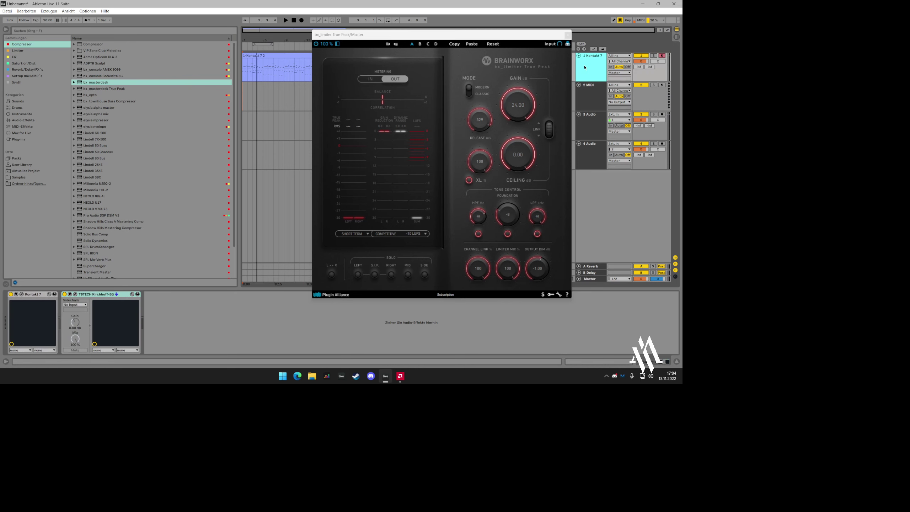
left_click(420, 96)
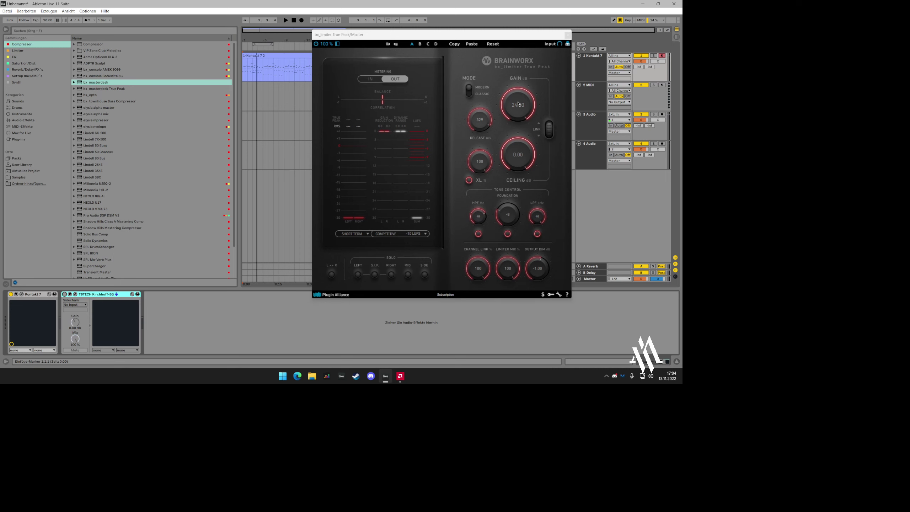
key("space")
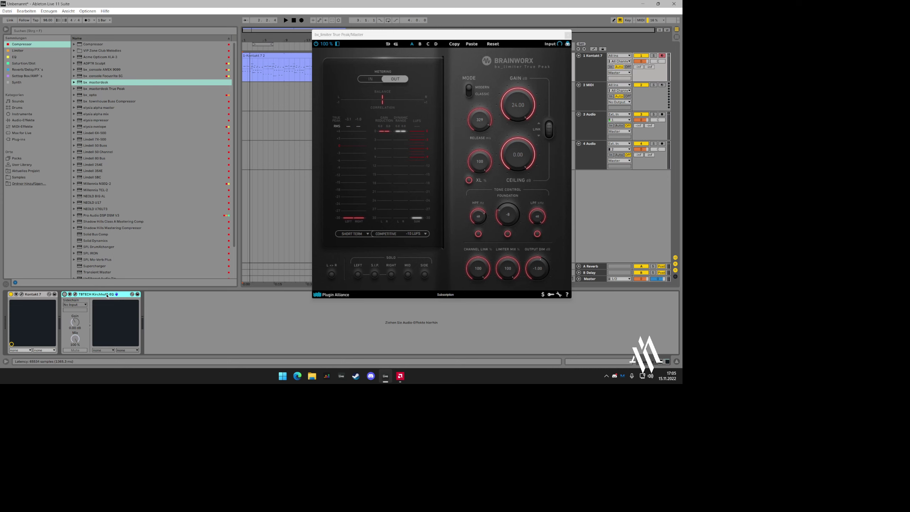
Delete the Kirchhoff EQ devices from the Kontakt 7 track and the Master
right_click(107, 296)
left_click(122, 244)
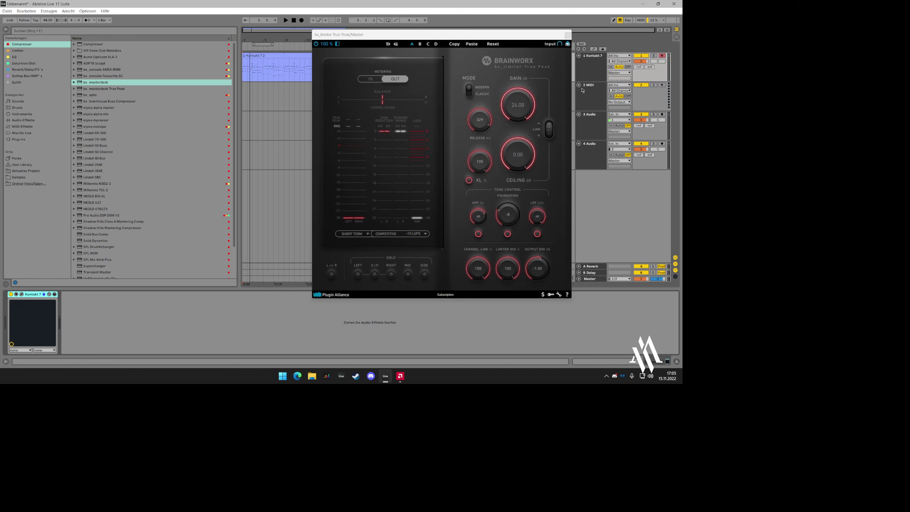
left_click(590, 279)
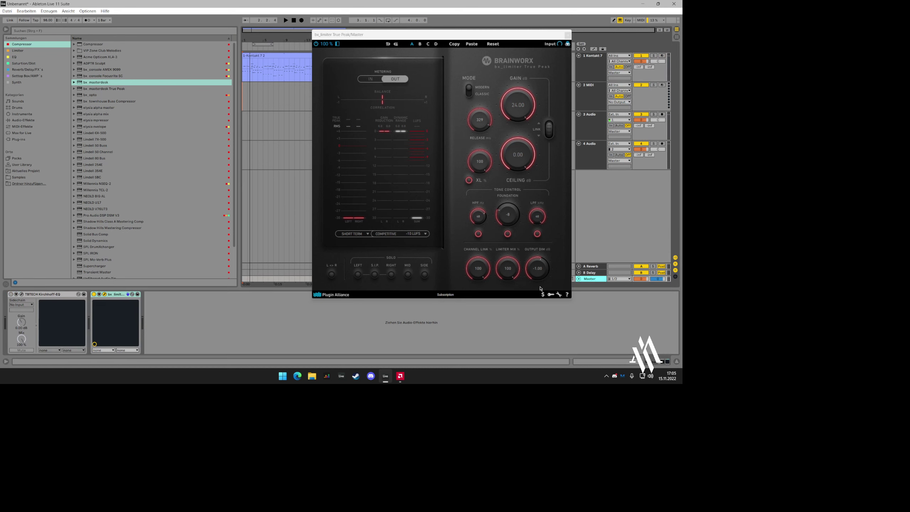
right_click(112, 298)
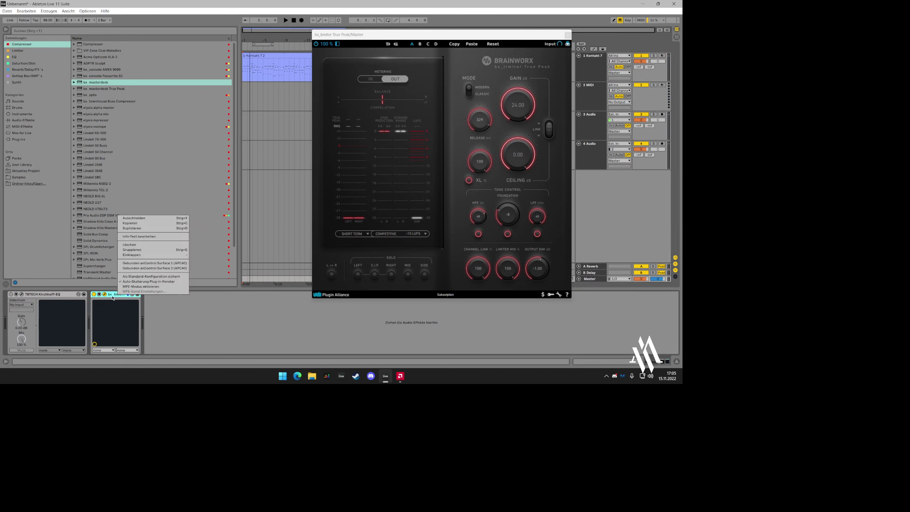
right_click(43, 294)
left_click(82, 244)
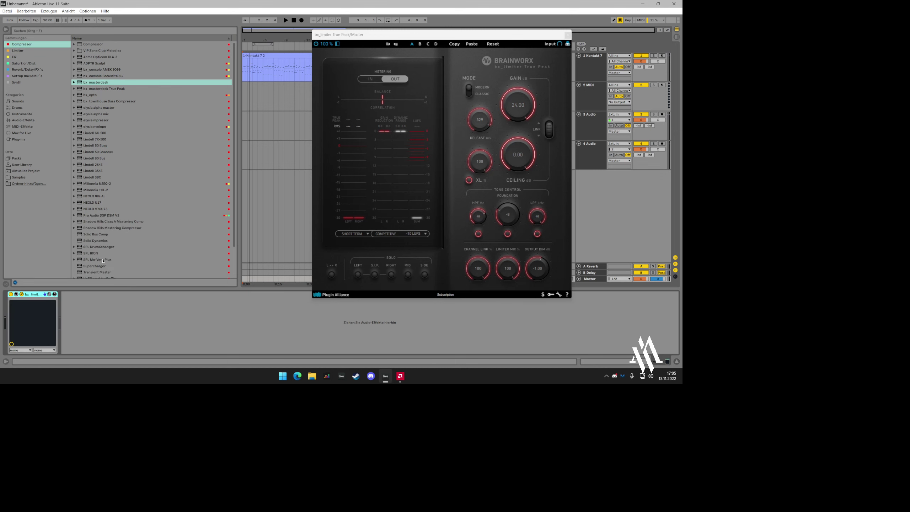
Play the project with only the limiter on the Master and stop playback
left_click(293, 20)
left_click(286, 21)
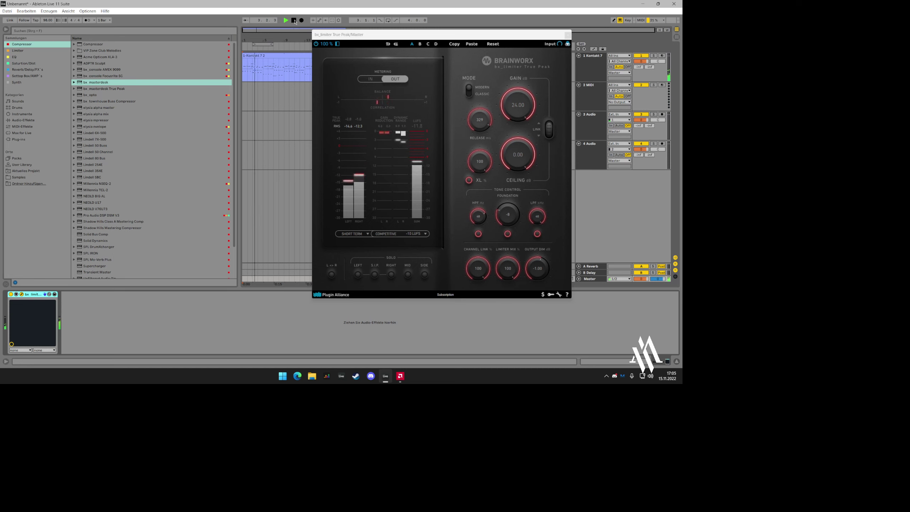
left_click(293, 20)
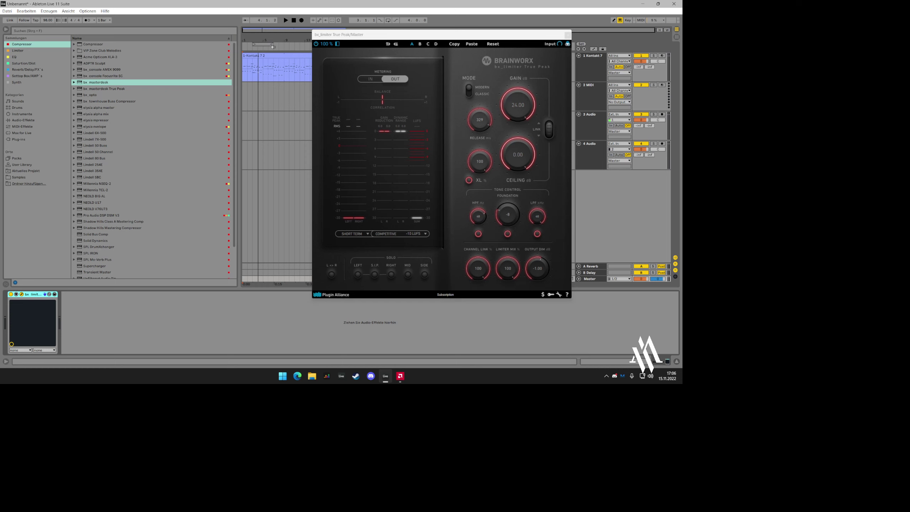
Add Claro from the EQ collection after the limiter on the Master and move its window away from the limiter's controls
scroll(94, 242, "down", 3)
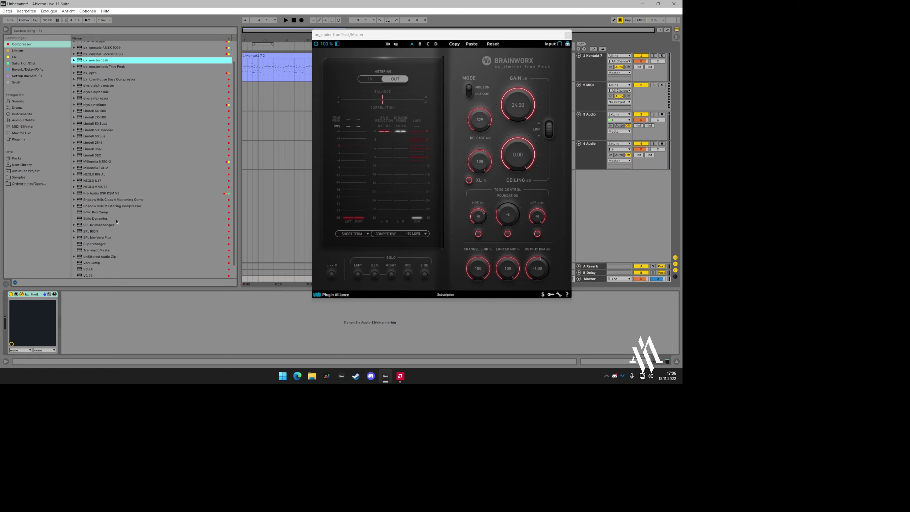
scroll(94, 255, "up", 3)
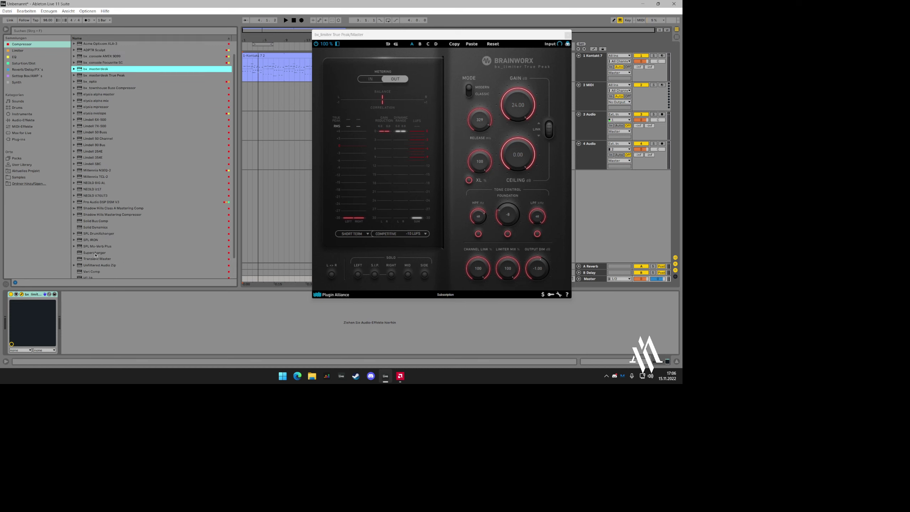
left_click(39, 57)
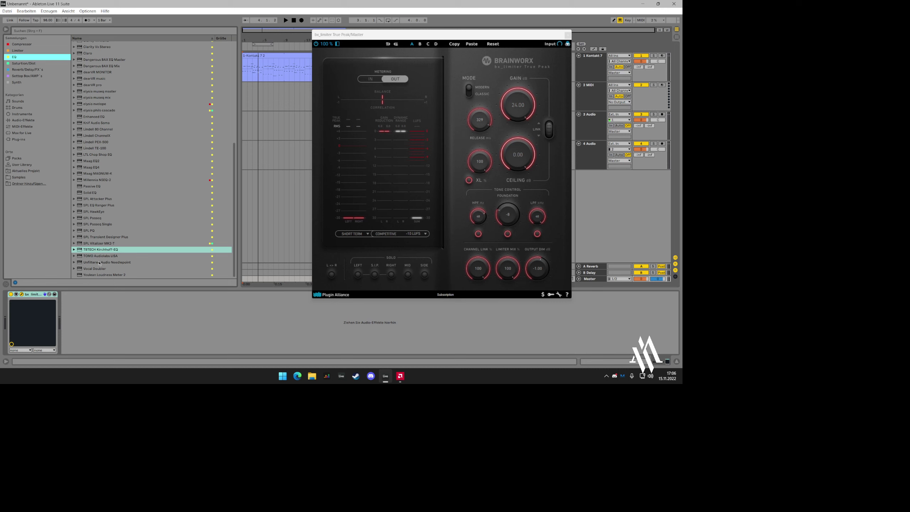
scroll(100, 263, "up", 7)
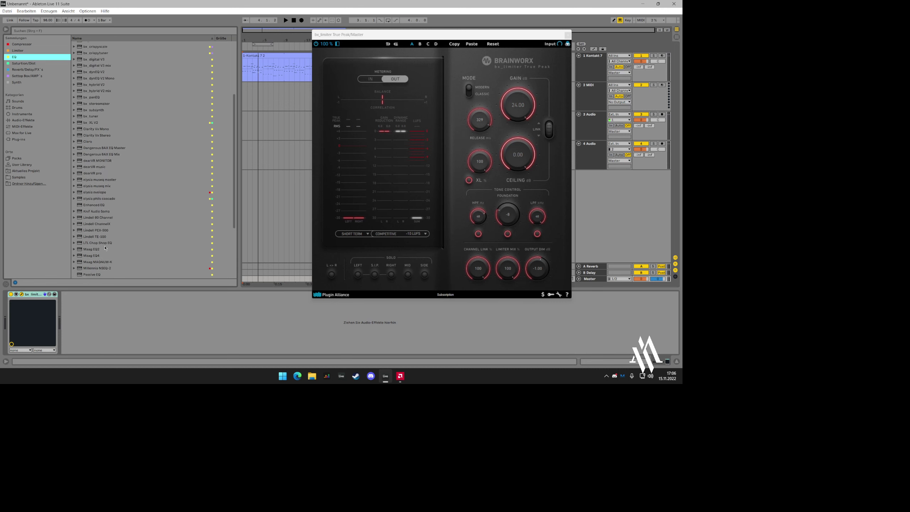
scroll(105, 248, "up", 7)
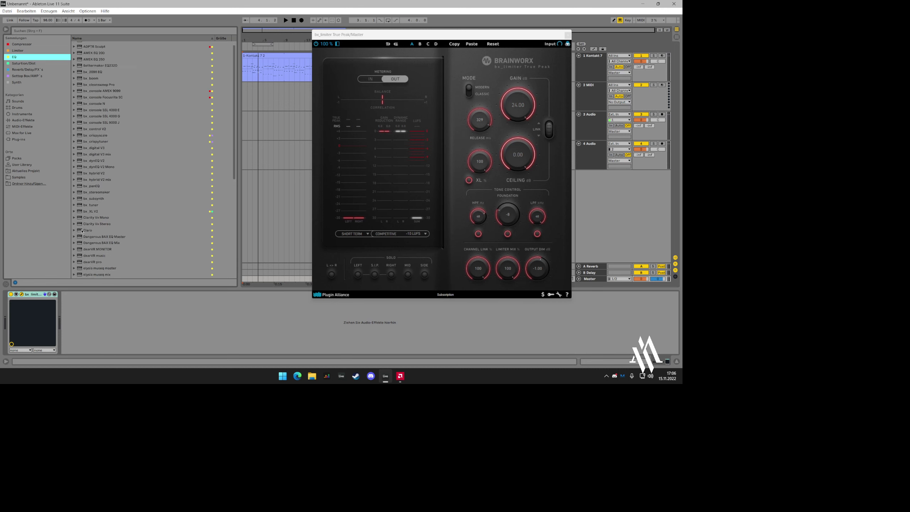
left_click_drag(82, 230, 115, 333)
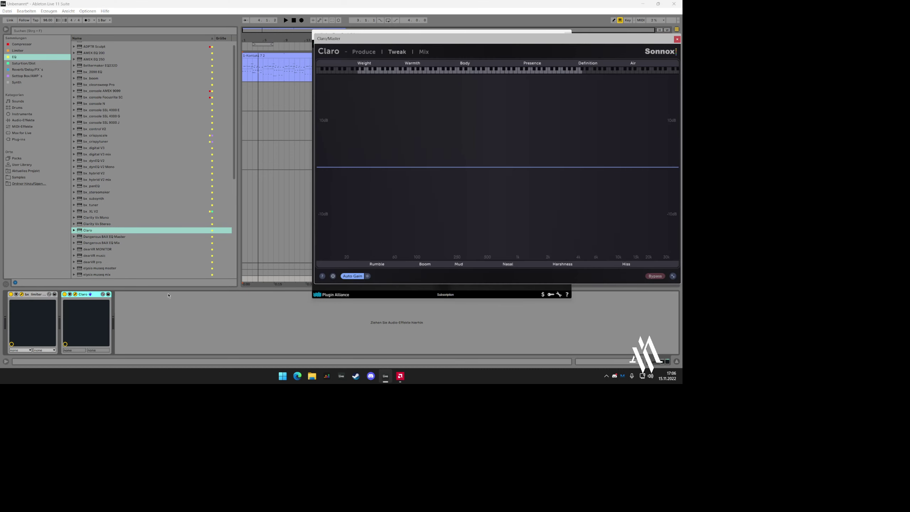
left_click_drag(394, 38, 164, 48)
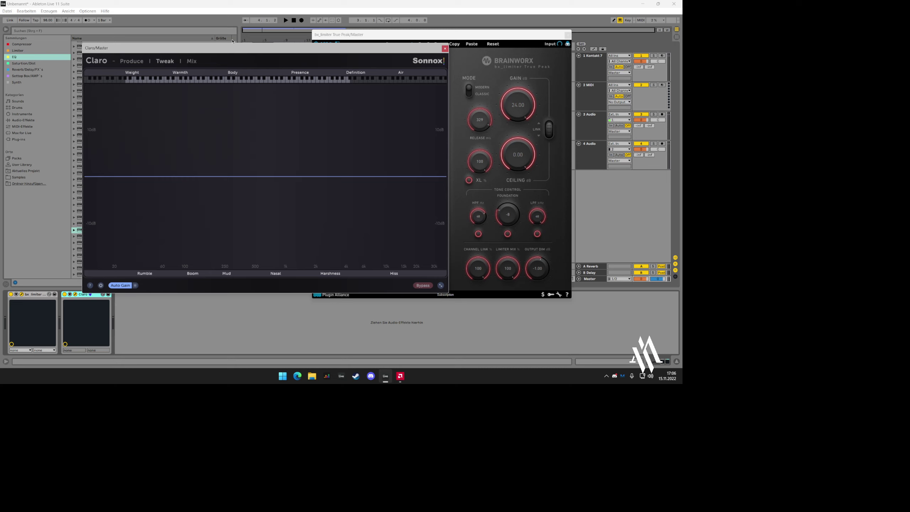
left_click_drag(238, 48, 228, 41)
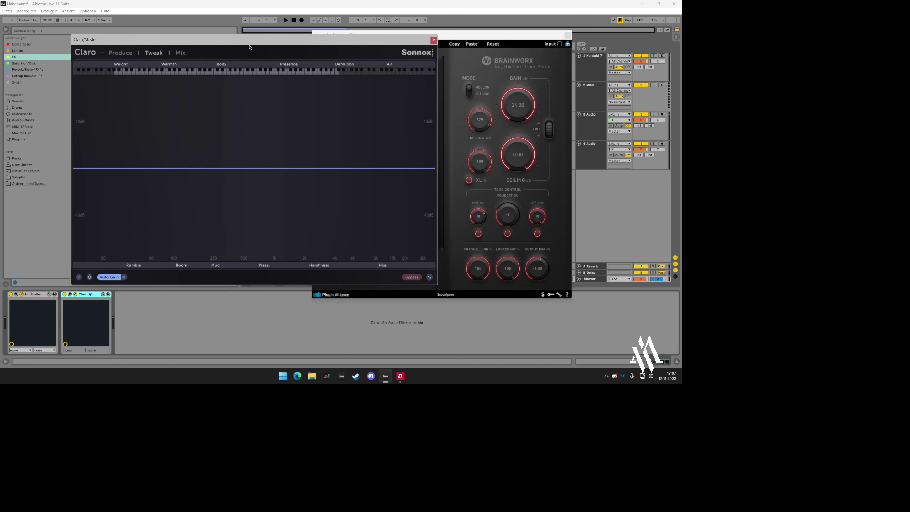